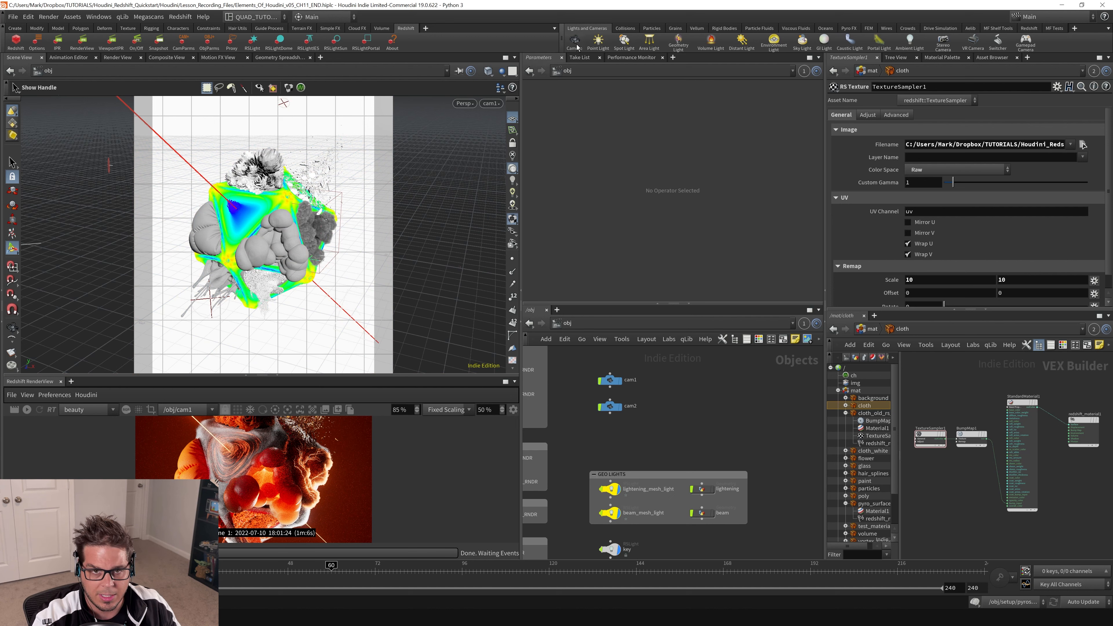
- Create a new camera from the current viewport view and place its node beside cam1 and cam2 in the object network
{"action": "left_click", "coordinate": [490, 103]}
{"action": "left_click", "coordinate": [491, 153]}
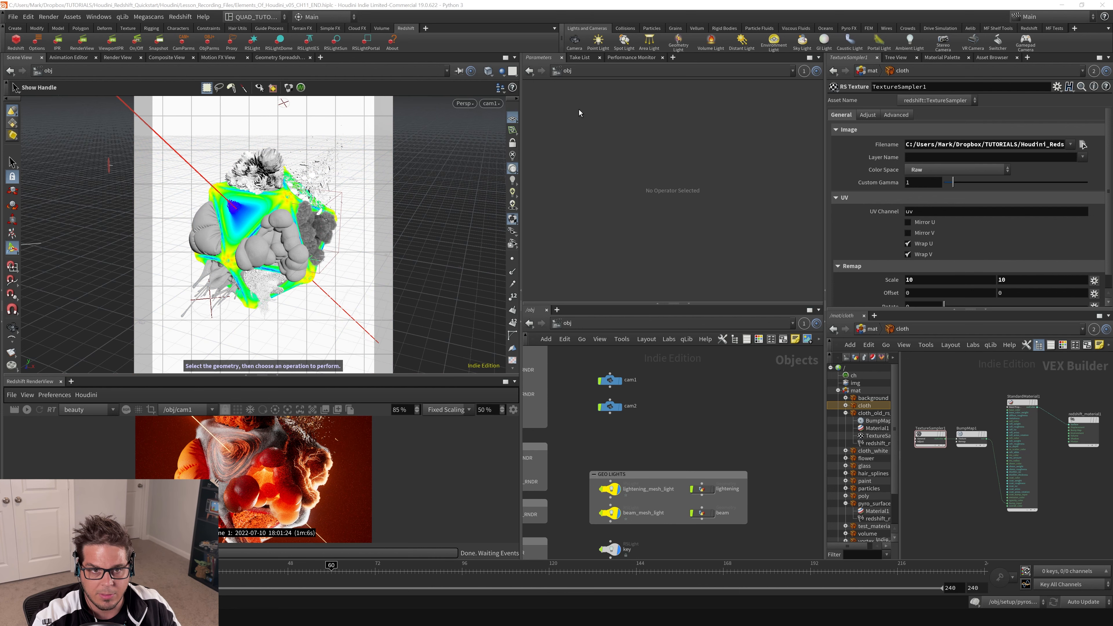
{"action": "left_click", "coordinate": [575, 44]}
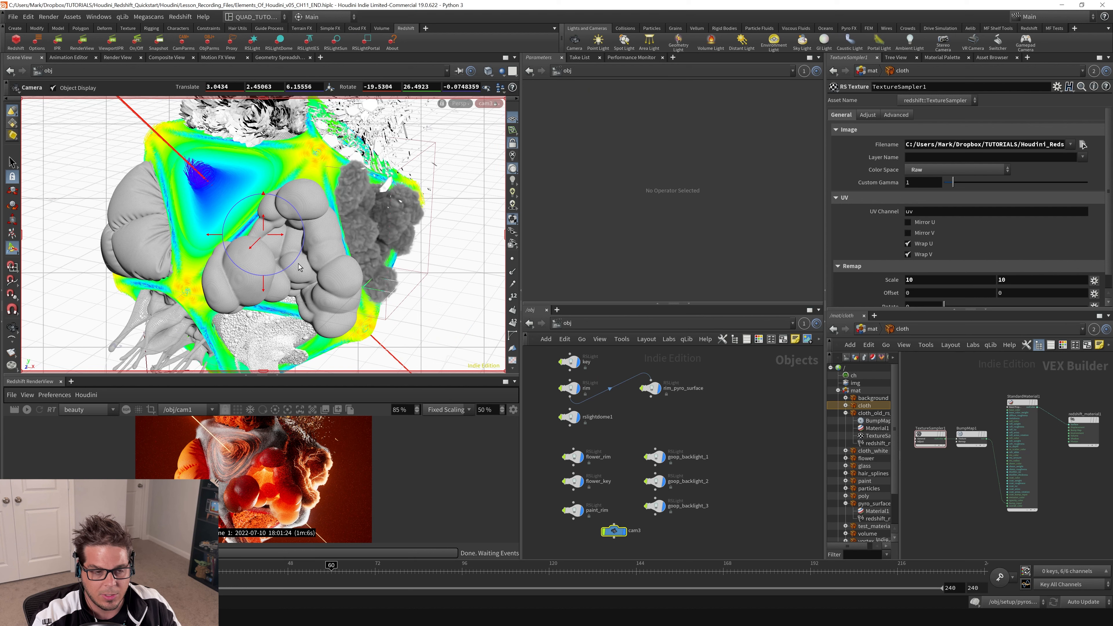
{"action": "scroll", "coordinate": [713, 481], "scroll_direction": "down", "scroll_amount": 5}
{"action": "left_click_drag", "start_coordinate": [610, 552], "coordinate": [638, 424]}
{"action": "scroll", "coordinate": [638, 425], "scroll_direction": "up", "scroll_amount": 3}
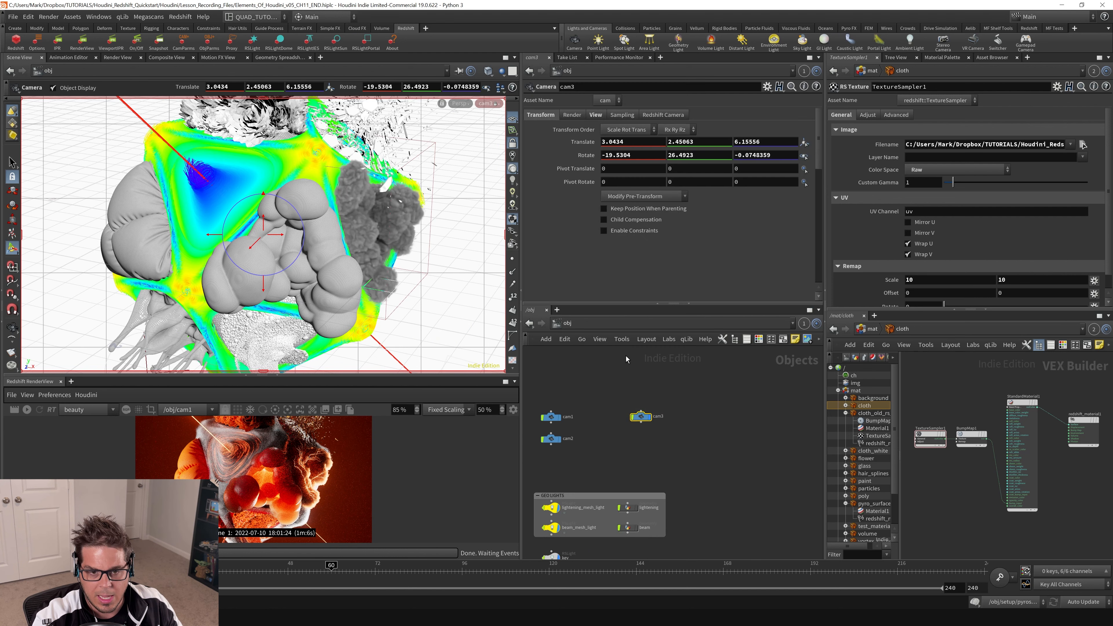
- Set cam3's resolution to the HDTV 1080 preset
{"action": "left_click", "coordinate": [596, 115]}
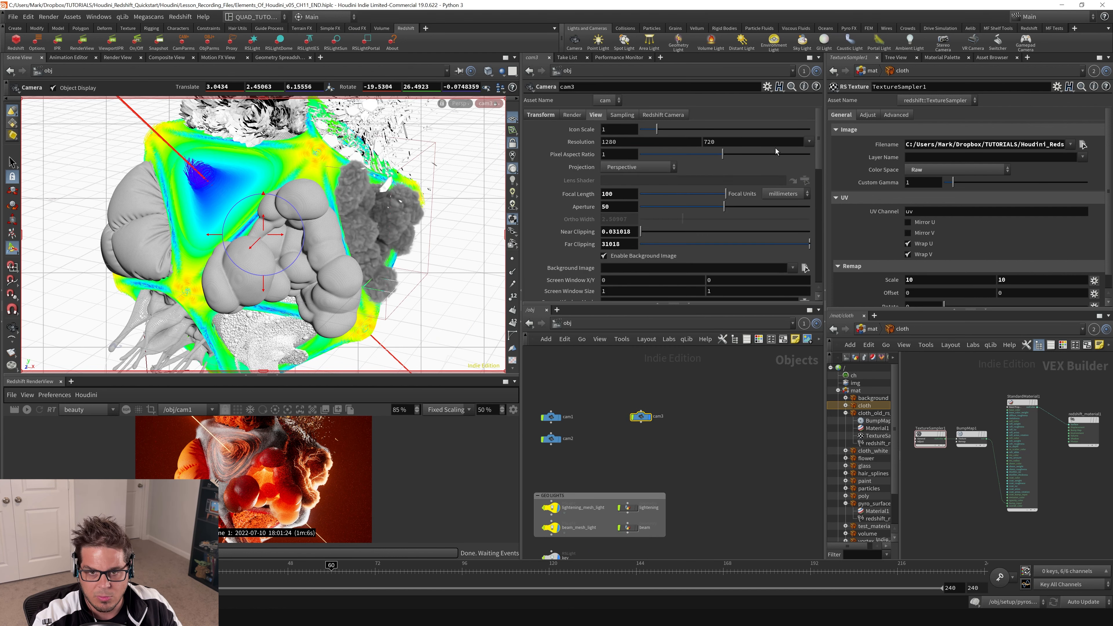
{"action": "left_click", "coordinate": [809, 141]}
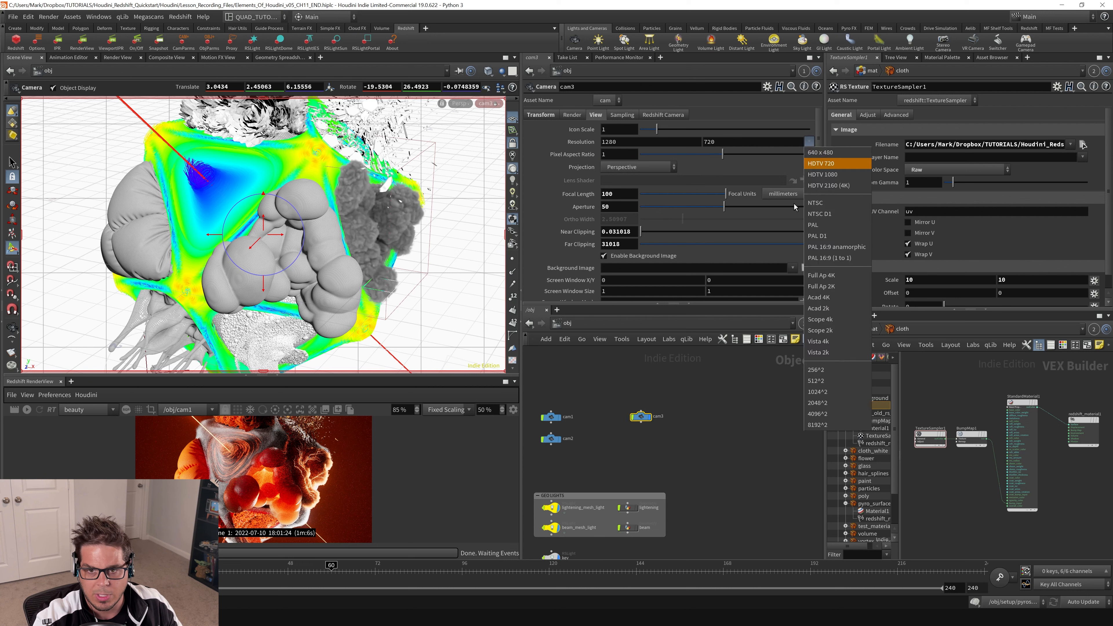
{"action": "left_click", "coordinate": [828, 178]}
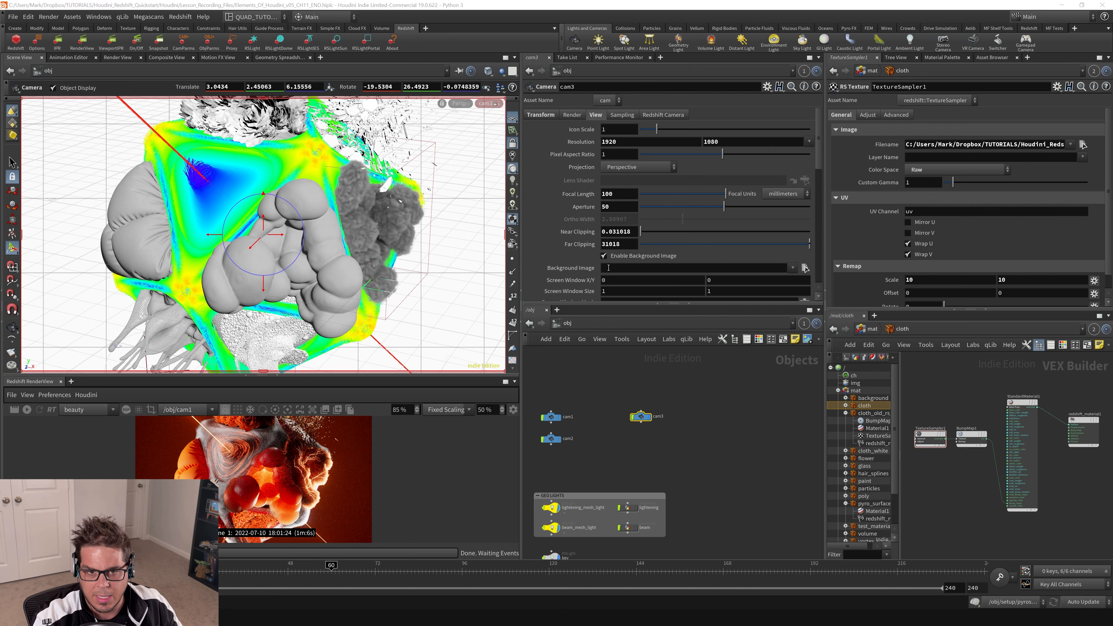
{"action": "left_click", "coordinate": [703, 397]}
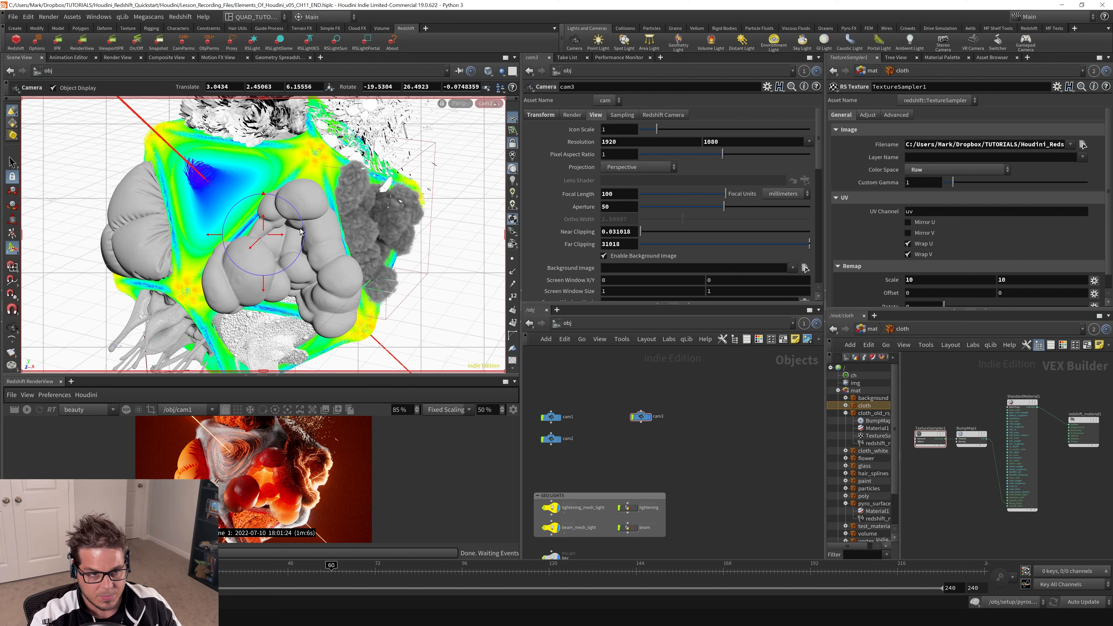
- Pull cam3 back through the viewport to frame the whole sculpture, at translate about 4.80, 3.57, 9.13 and rotate about -19.1, 27.35, -0.07
{"action": "right_click_drag", "start_coordinate": [269, 231], "coordinate": [326, 233], "text": "alt"}
{"action": "middle_click_drag", "start_coordinate": [325, 234], "coordinate": [319, 232], "text": "alt"}
{"action": "right_click_drag", "start_coordinate": [320, 232], "coordinate": [330, 233], "text": "alt"}
{"action": "middle_click_drag", "start_coordinate": [330, 234], "coordinate": [314, 234], "text": "alt"}
{"action": "left_click_drag", "start_coordinate": [303, 238], "coordinate": [302, 235], "text": "alt"}
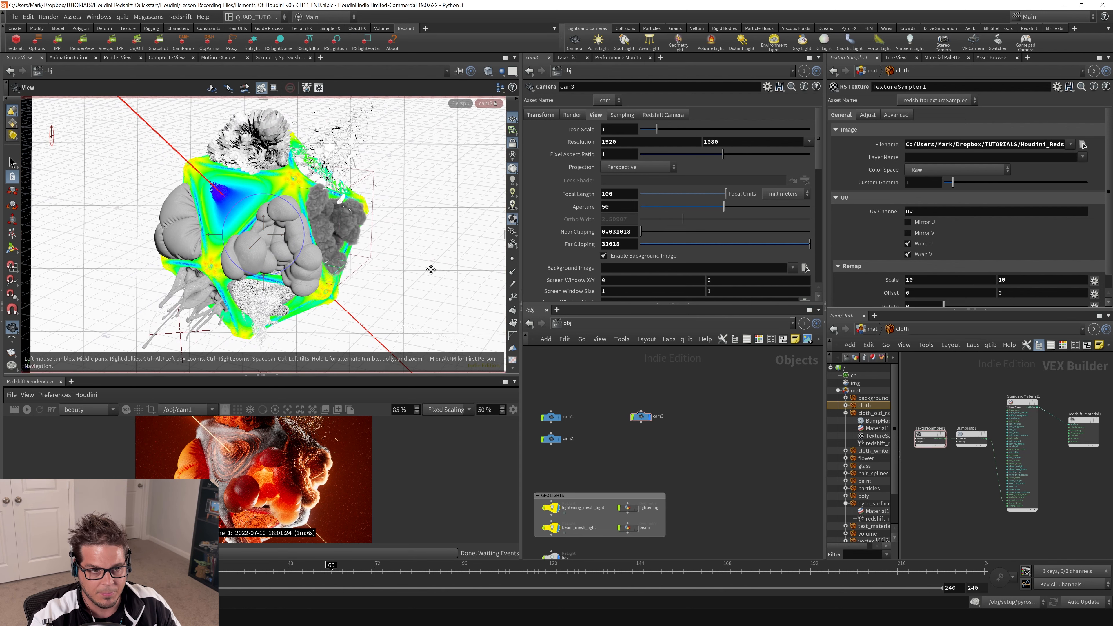
{"action": "middle_click_drag", "start_coordinate": [431, 268], "coordinate": [422, 269], "text": "alt"}
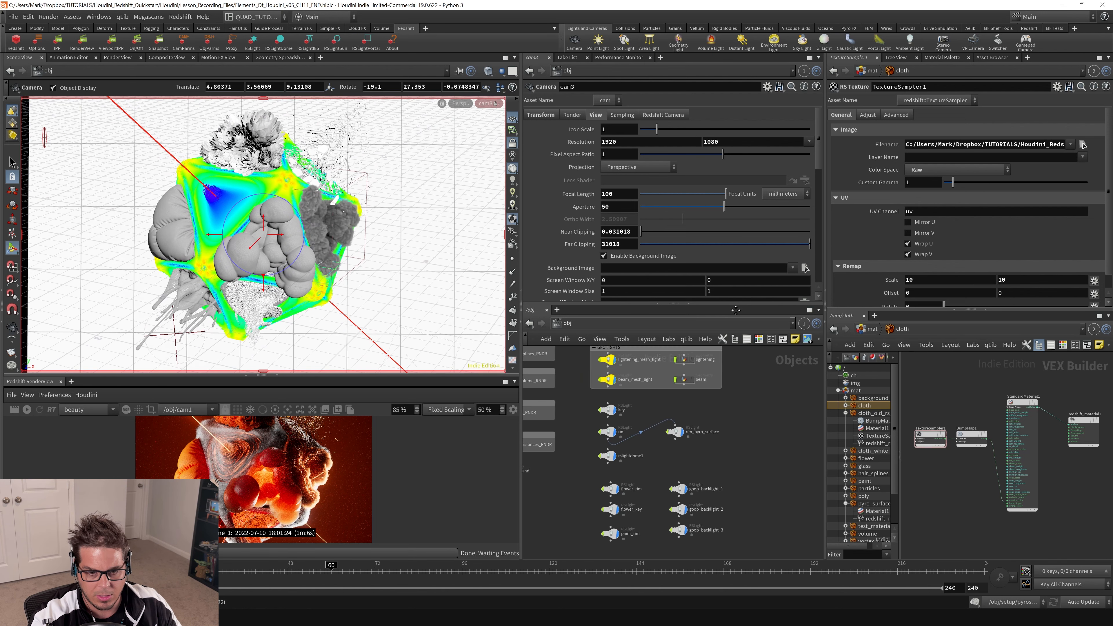
- Check the background object and its attached rslight1, and set the background's uniform scale to 1.17
{"action": "middle_click_drag", "start_coordinate": [707, 444], "coordinate": [741, 457]}
{"action": "scroll", "coordinate": [705, 455], "scroll_direction": "down", "scroll_amount": 3}
{"action": "scroll", "coordinate": [579, 474], "scroll_direction": "up", "scroll_amount": 4}
{"action": "left_click", "coordinate": [606, 464]}
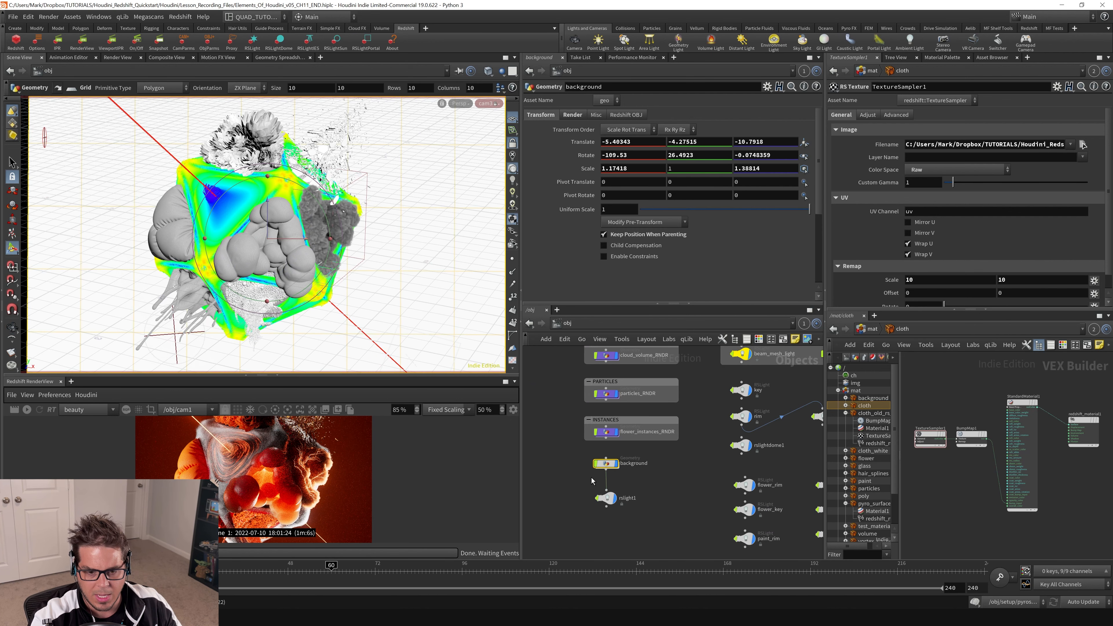
{"action": "left_click", "coordinate": [606, 497]}
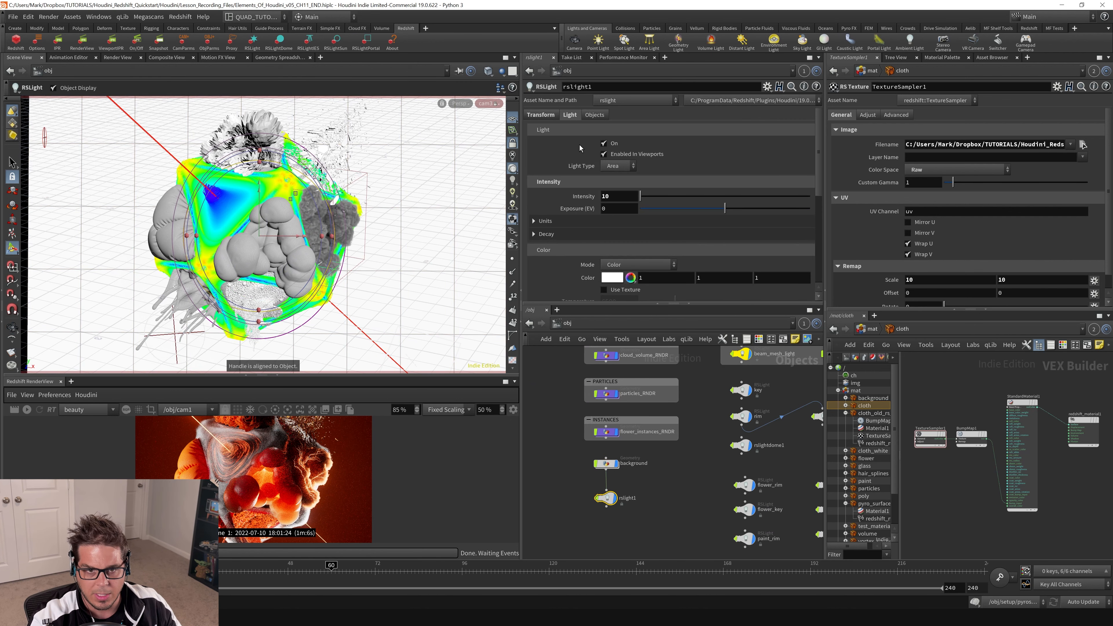
{"action": "left_click", "coordinate": [540, 114]}
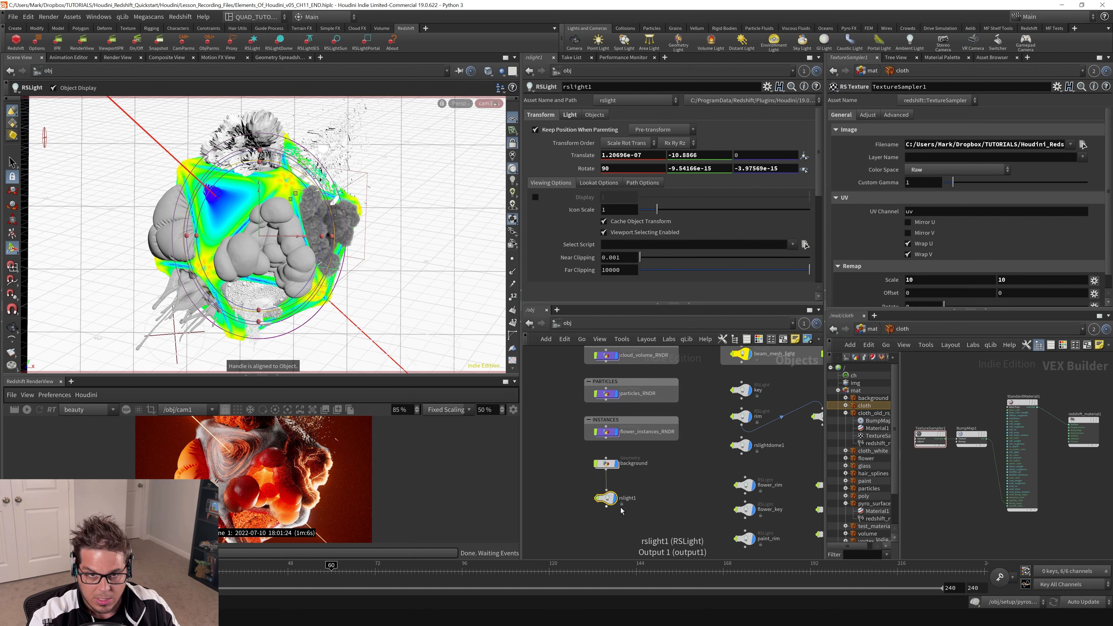
{"action": "left_click", "coordinate": [604, 464]}
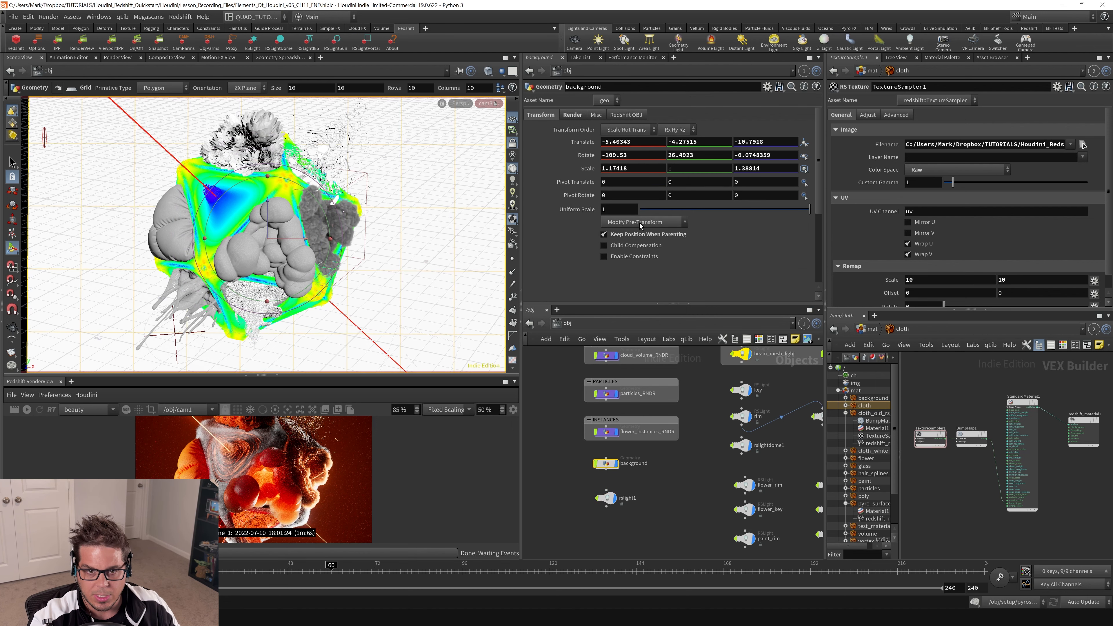
{"action": "middle_click_drag", "start_coordinate": [617, 207], "coordinate": [700, 226]}
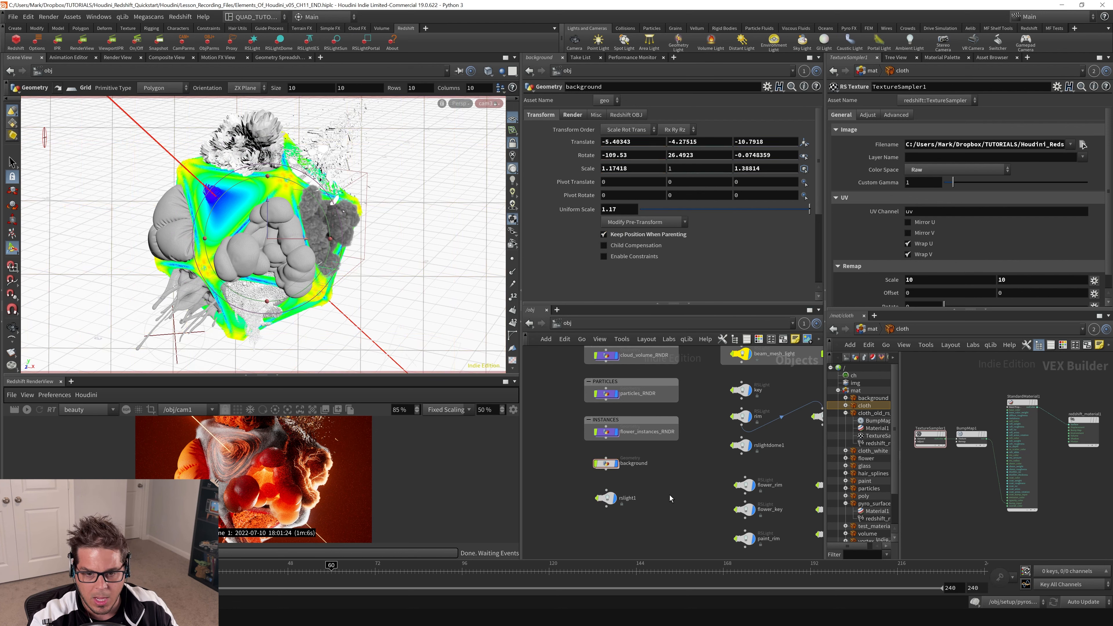
- Move cam3 farther back along its depth axis to about 5.13, 3.89, 9.94 and show its transform parameters
{"action": "middle_click_drag", "start_coordinate": [728, 461], "coordinate": [621, 574]}
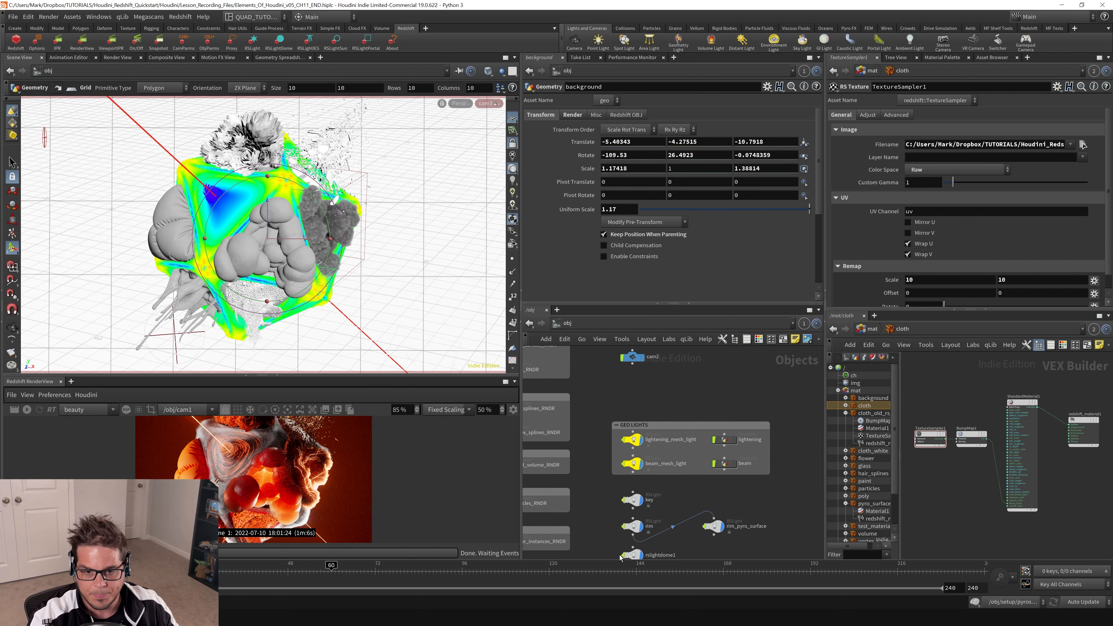
{"action": "middle_click_drag", "start_coordinate": [759, 367], "coordinate": [729, 452]}
{"action": "left_click", "coordinate": [711, 419]}
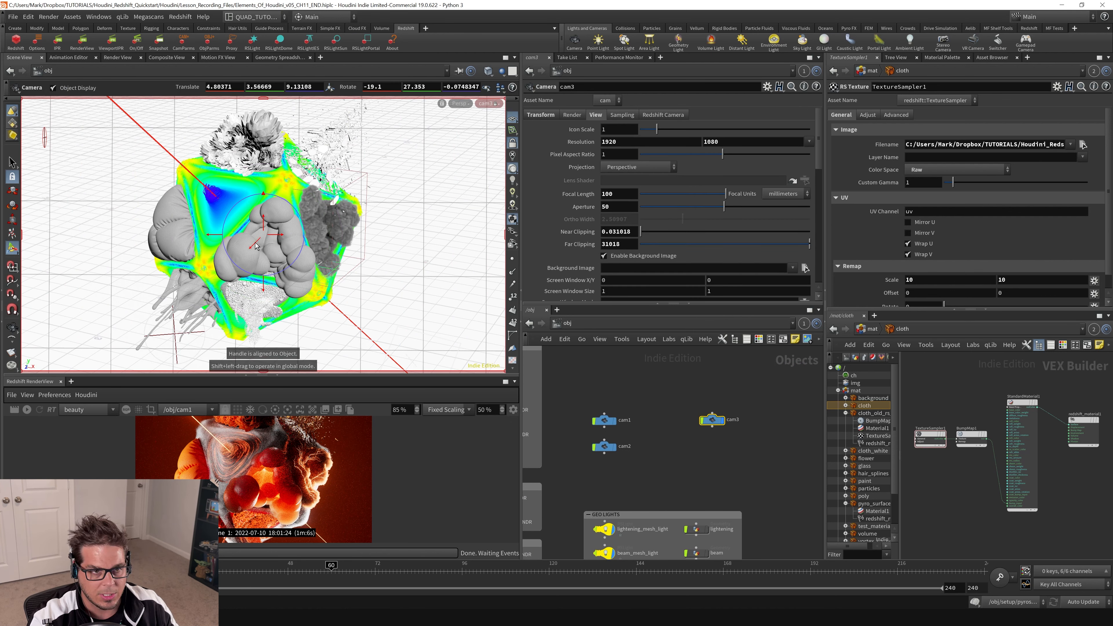
{"action": "left_click_drag", "start_coordinate": [249, 246], "coordinate": [233, 262]}
{"action": "left_click", "coordinate": [540, 115]}
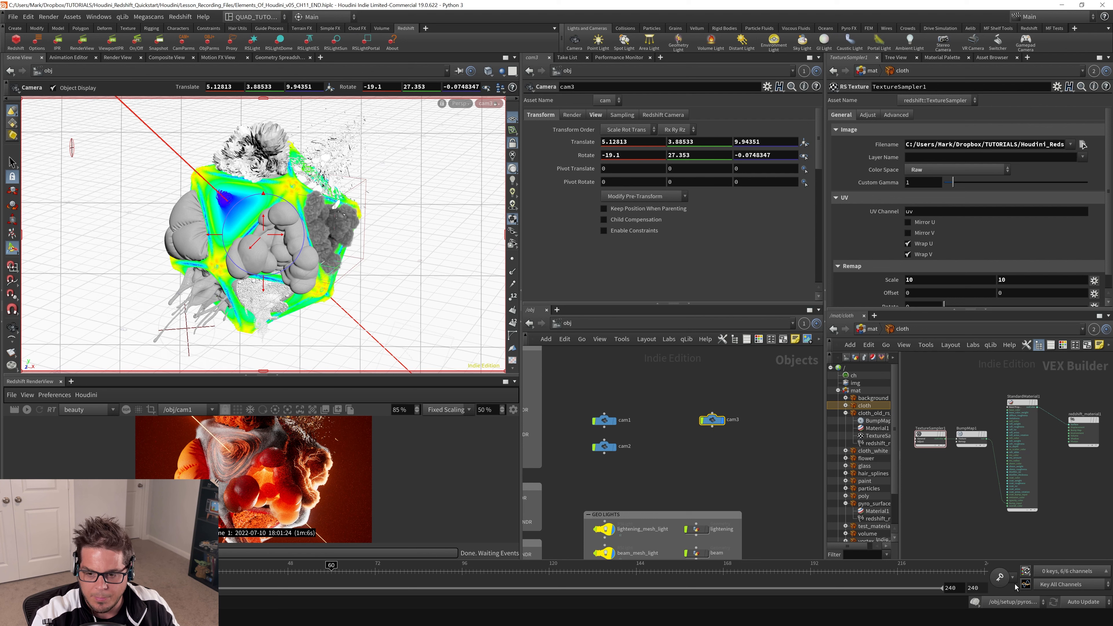
- Try keyframing all of cam3's translate and rotate channels at frame 60, undoing the keys after each attempt
{"action": "left_click", "coordinate": [1000, 578]}
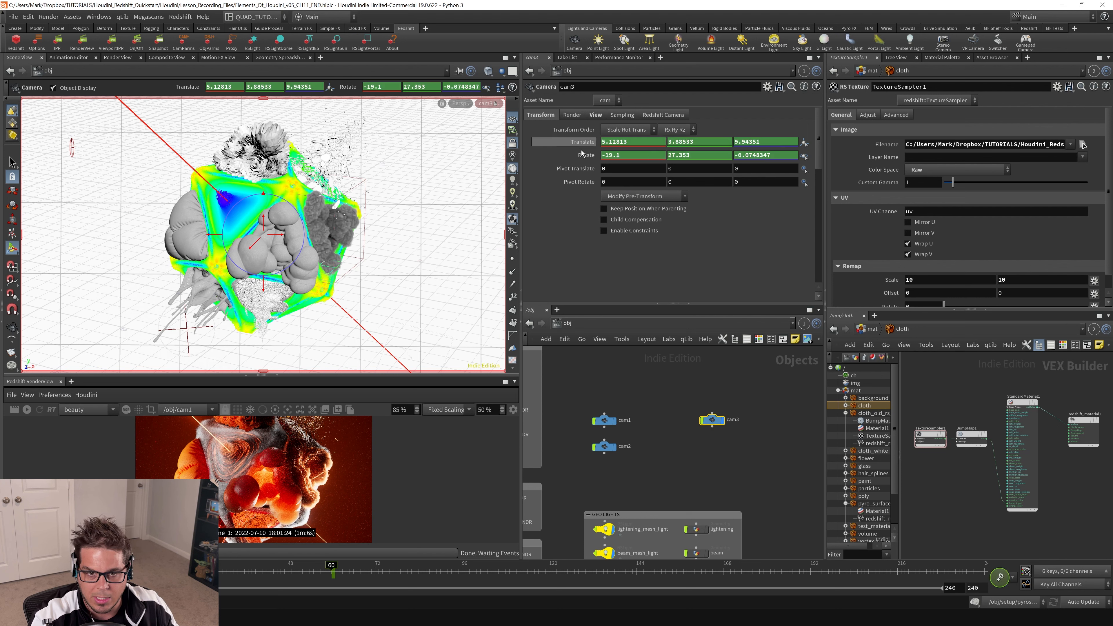
{"action": "left_click", "coordinate": [594, 115]}
{"action": "left_click", "coordinate": [542, 115]}
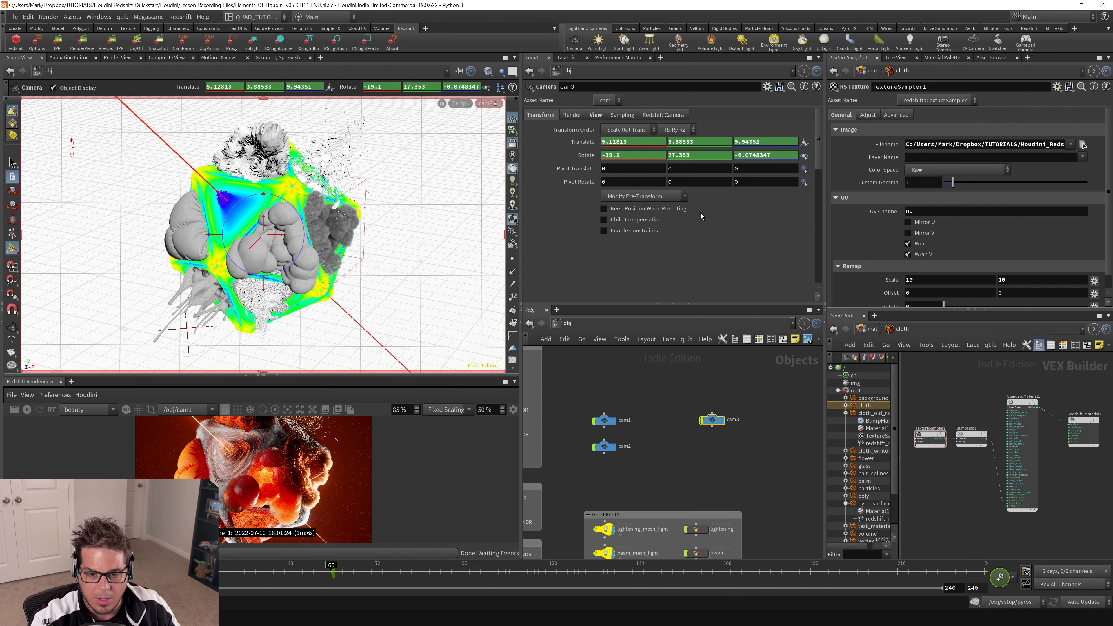
{"action": "key", "text": "ctrl+z"}
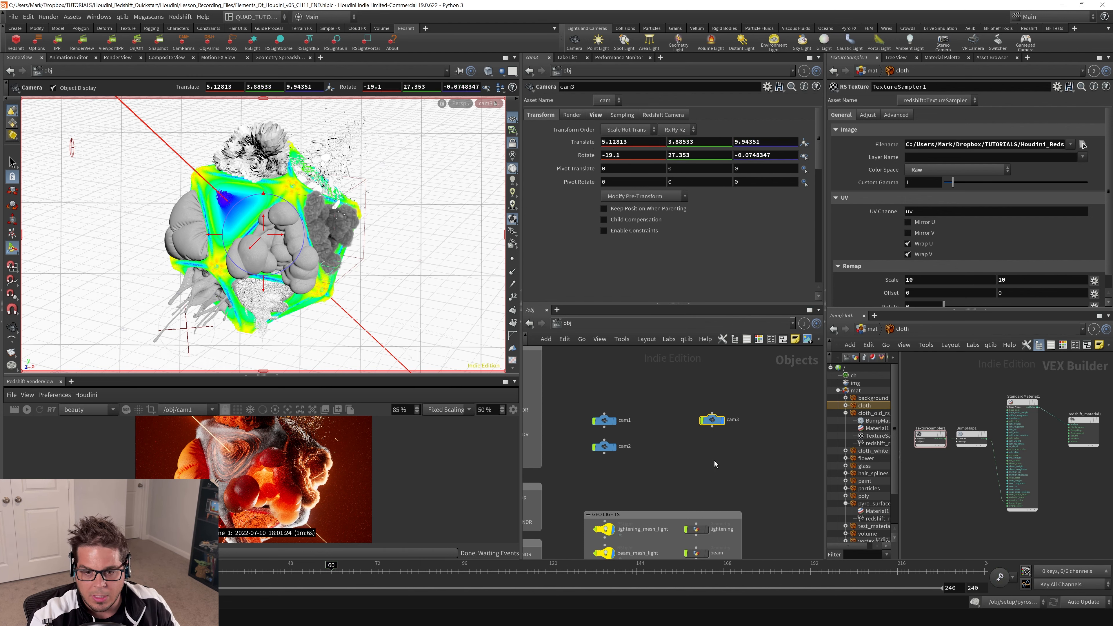
{"action": "key", "text": "k"}
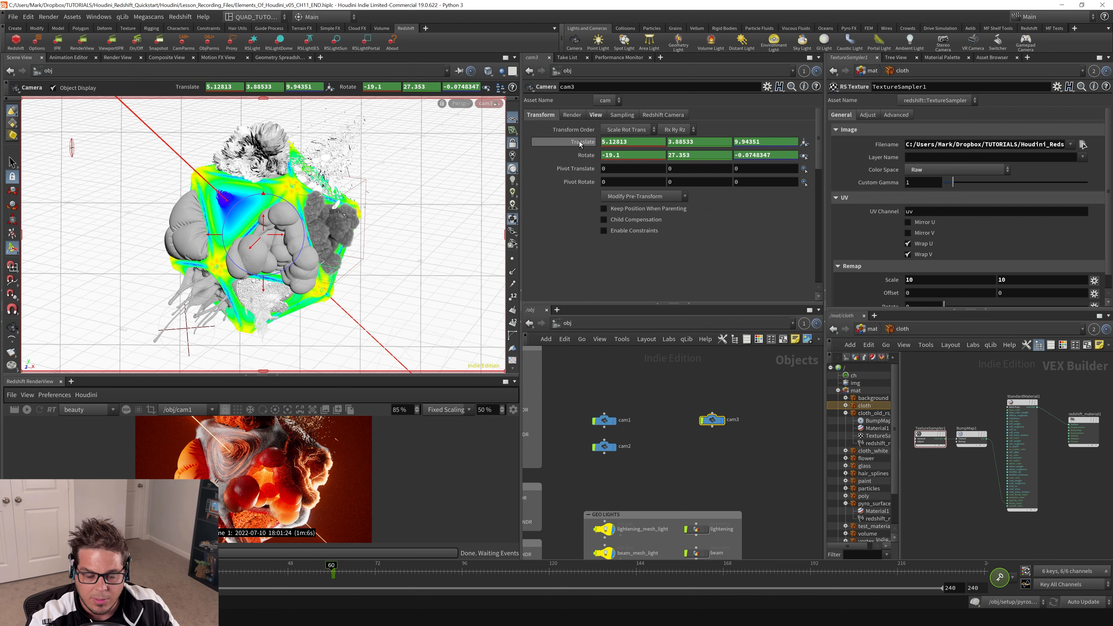
{"action": "key", "text": "ctrl+z"}
{"action": "key", "text": "ctrl+z"}
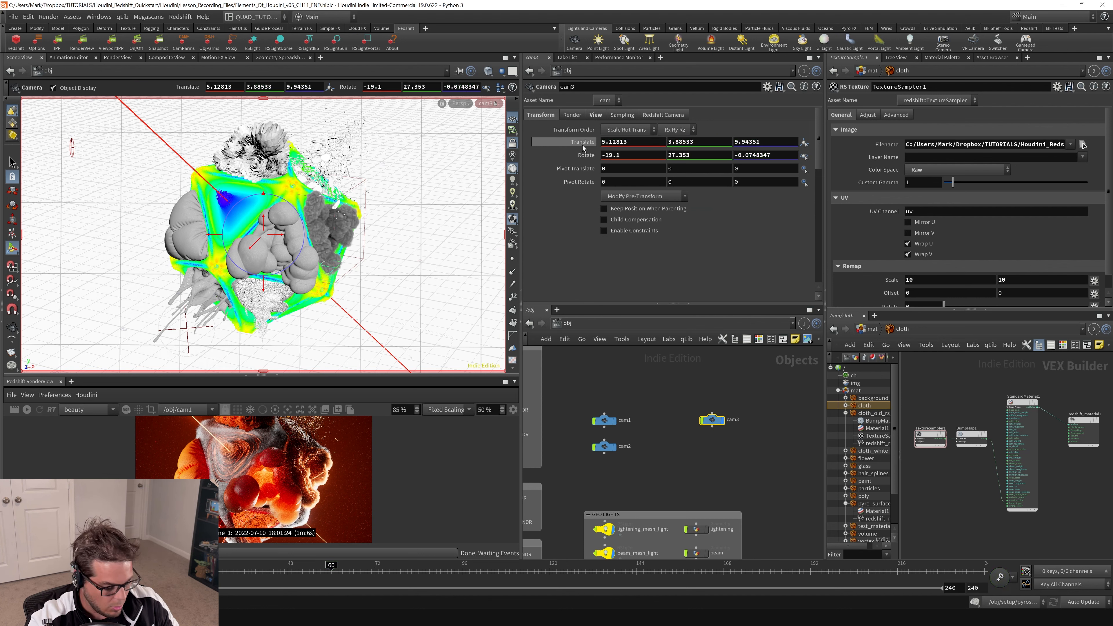
- Try keyframing cam3's translate parameter as a whole and its Y channel alone at frame 60, removing the keys each time
{"action": "left_click", "coordinate": [583, 148], "text": "alt"}
{"action": "key", "text": "ctrl+z"}
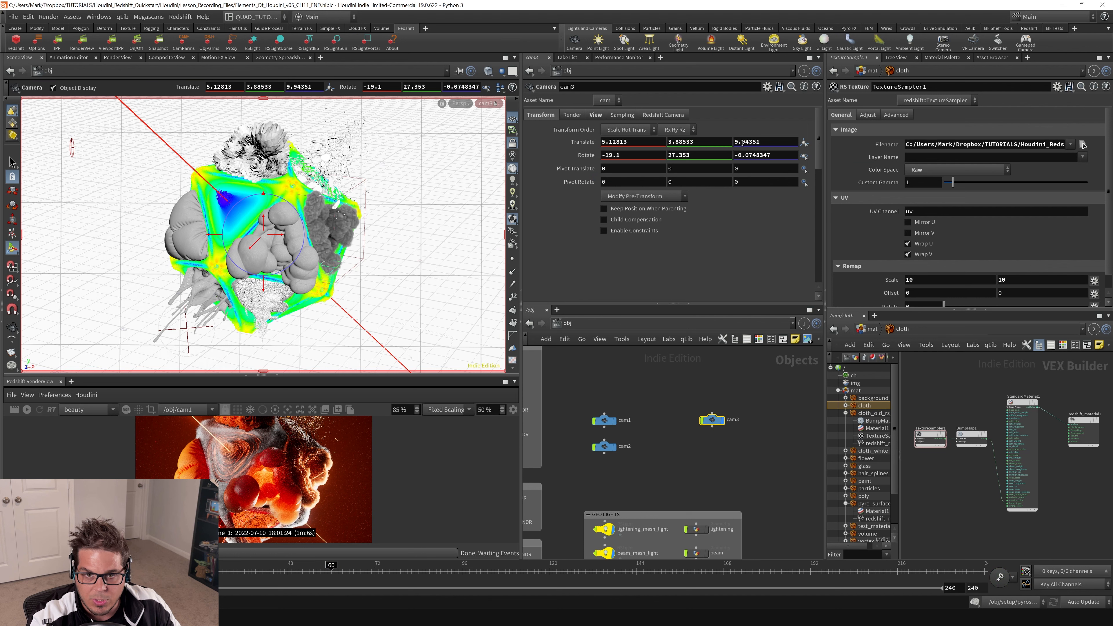
{"action": "left_click", "coordinate": [703, 143], "text": "alt"}
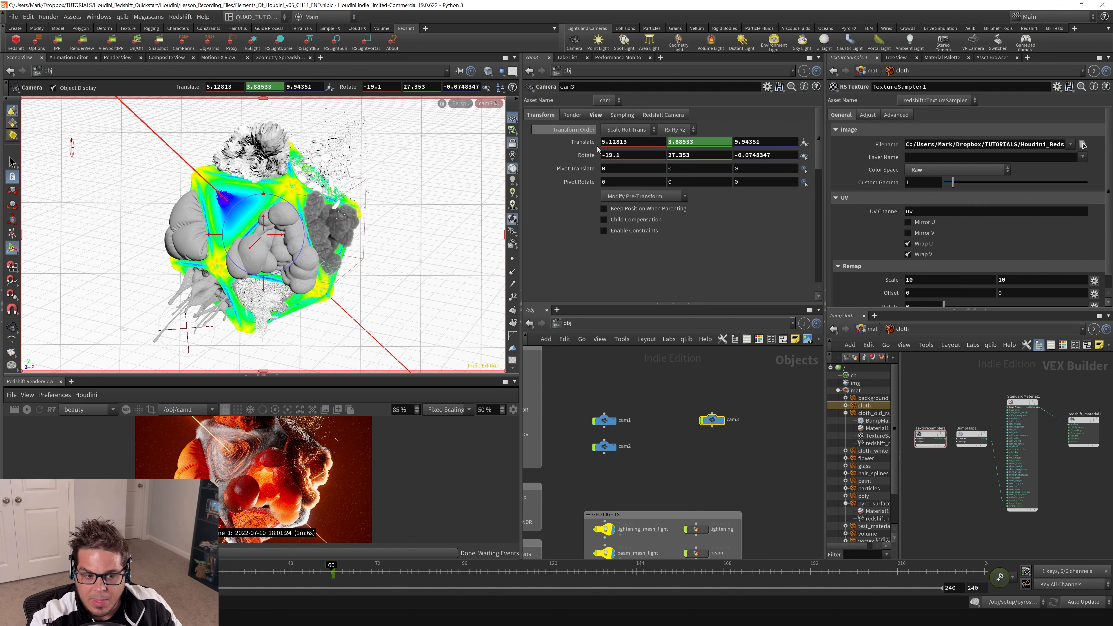
{"action": "left_click", "coordinate": [711, 144], "text": "alt+shift"}
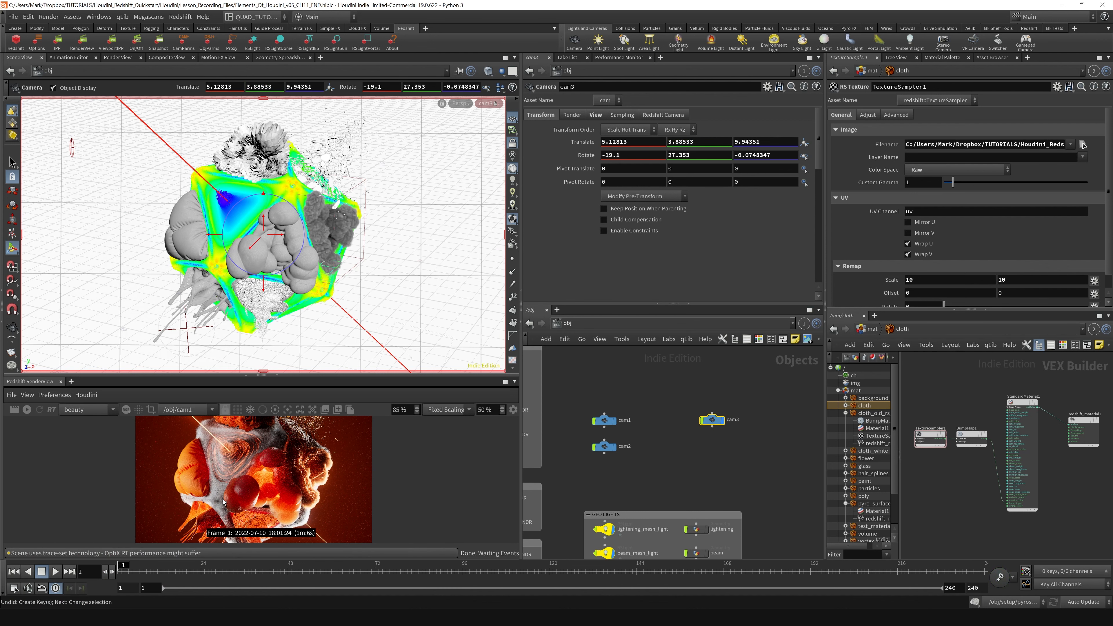
- Set keyframes on cam3's translate and rotate parameters at frame 1
{"action": "left_click", "coordinate": [584, 142], "text": "alt"}
{"action": "left_click", "coordinate": [584, 155], "text": "alt"}
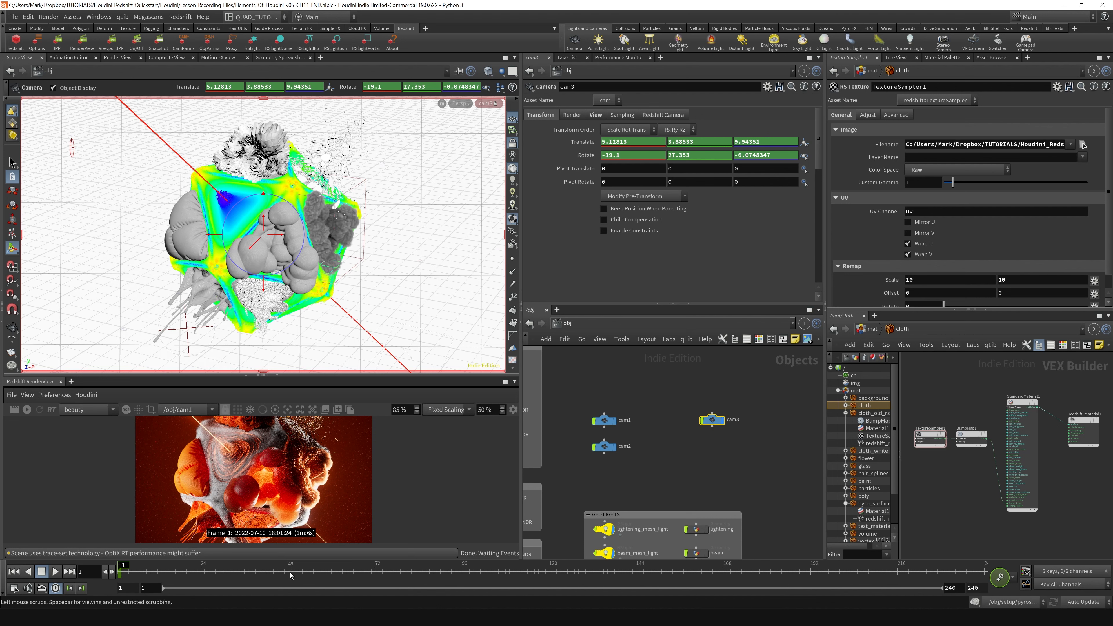
- At frame 72, move cam3 to about 4.54, 3.44, 8.80, rotate it to about -16.39, 29.02, 5.83, and keyframe translate and rotate
{"action": "left_click_drag", "start_coordinate": [130, 566], "coordinate": [375, 568]}
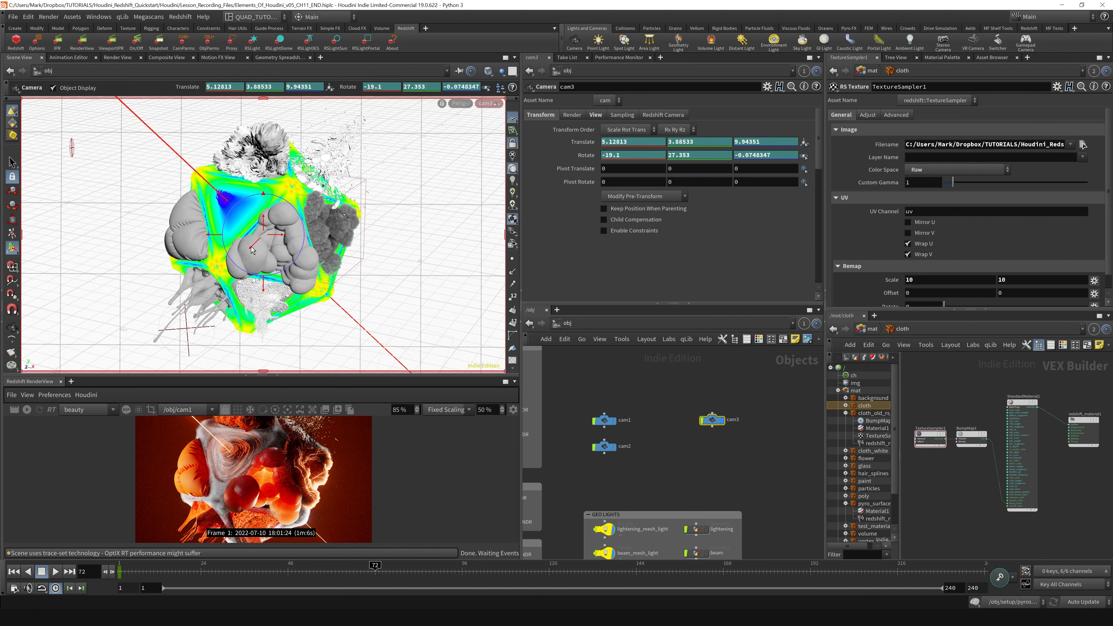
{"action": "left_click_drag", "start_coordinate": [251, 250], "coordinate": [344, 180]}
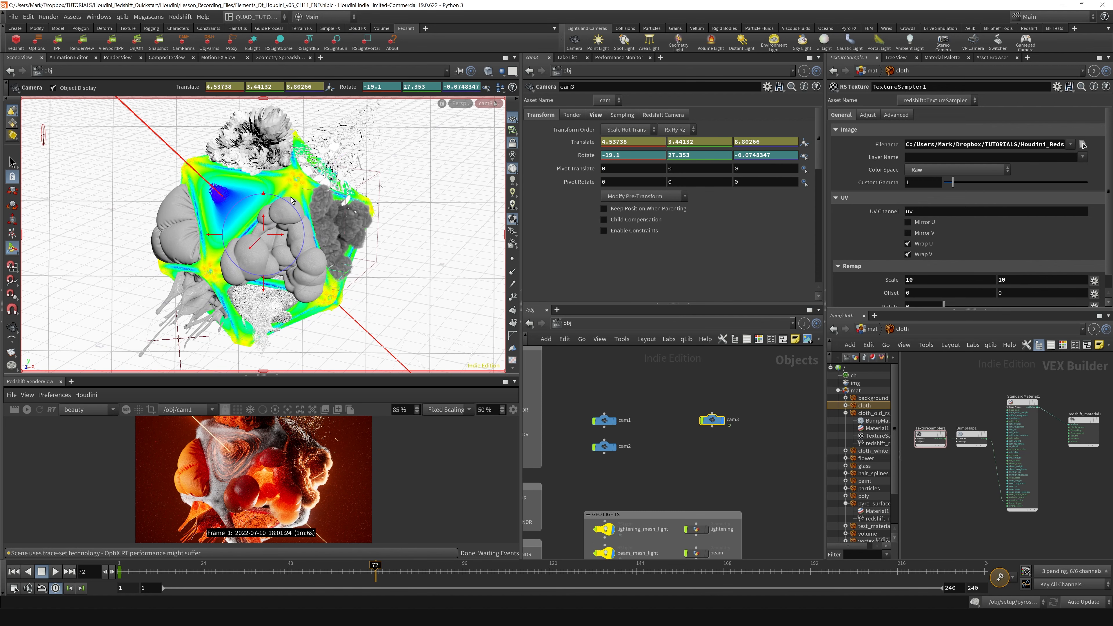
{"action": "left_click_drag", "start_coordinate": [265, 194], "coordinate": [269, 193]}
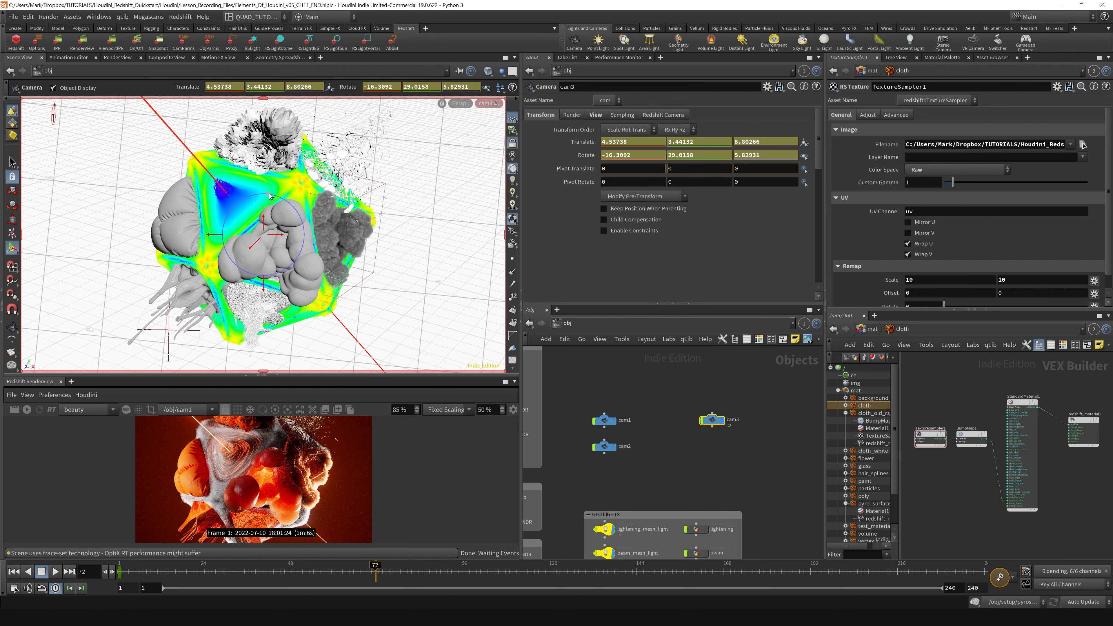
{"action": "left_click", "coordinate": [584, 141], "text": "alt"}
{"action": "left_click", "coordinate": [580, 153], "text": "alt"}
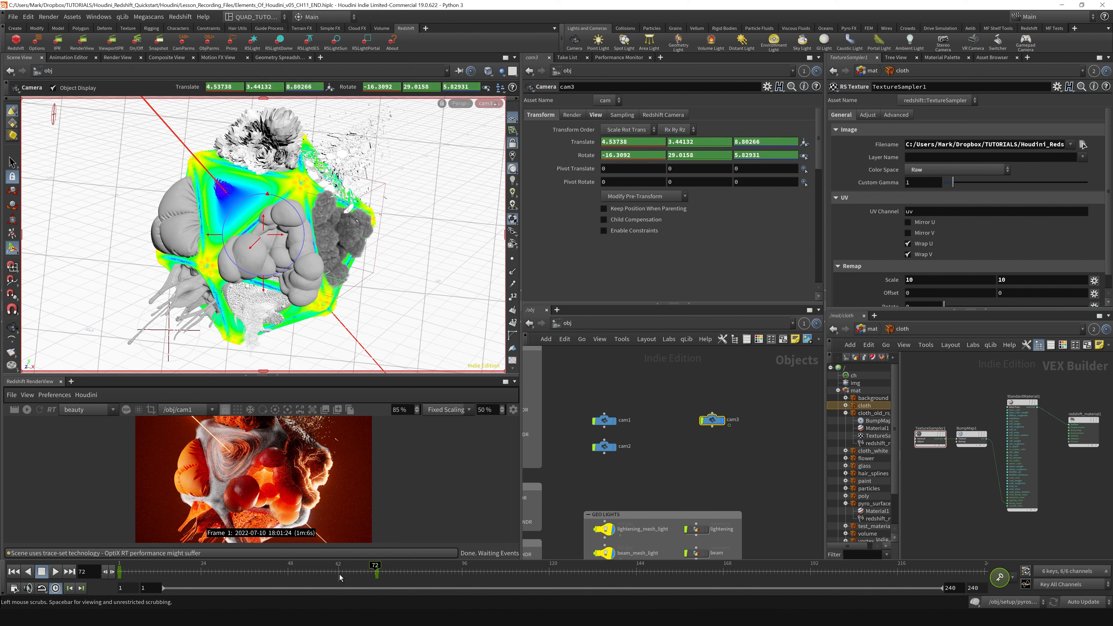
- Play back the camera animation through cam3 and return the timeline to frame 1
{"action": "left_click_drag", "start_coordinate": [366, 572], "coordinate": [119, 574]}
{"action": "left_click", "coordinate": [55, 576]}
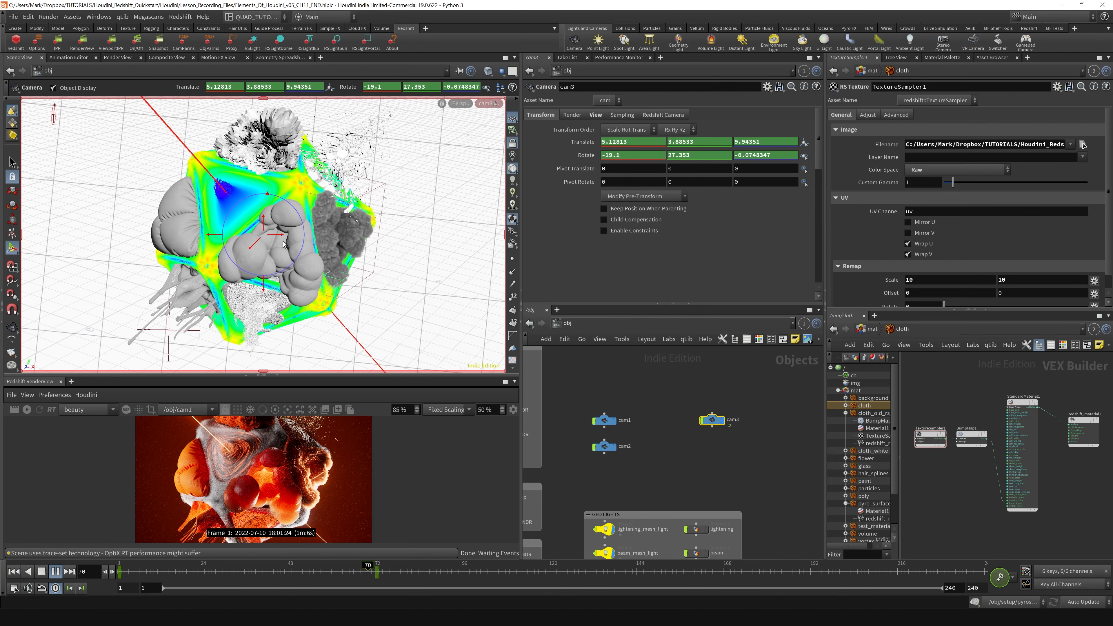
{"action": "left_click", "coordinate": [41, 571]}
{"action": "left_click", "coordinate": [52, 573]}
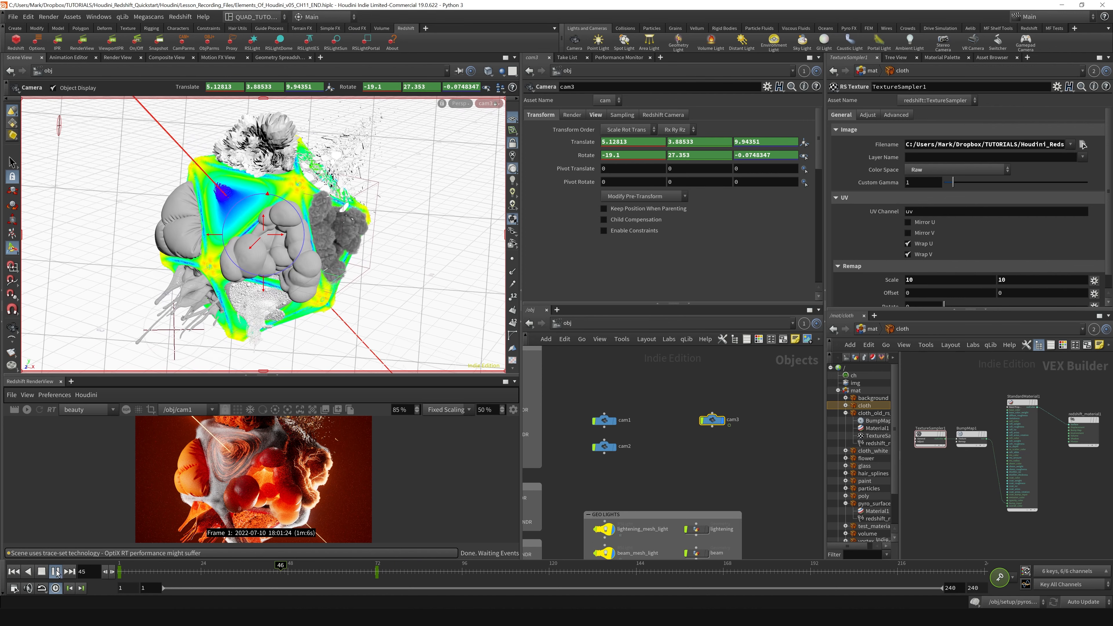
{"action": "left_click", "coordinate": [42, 570]}
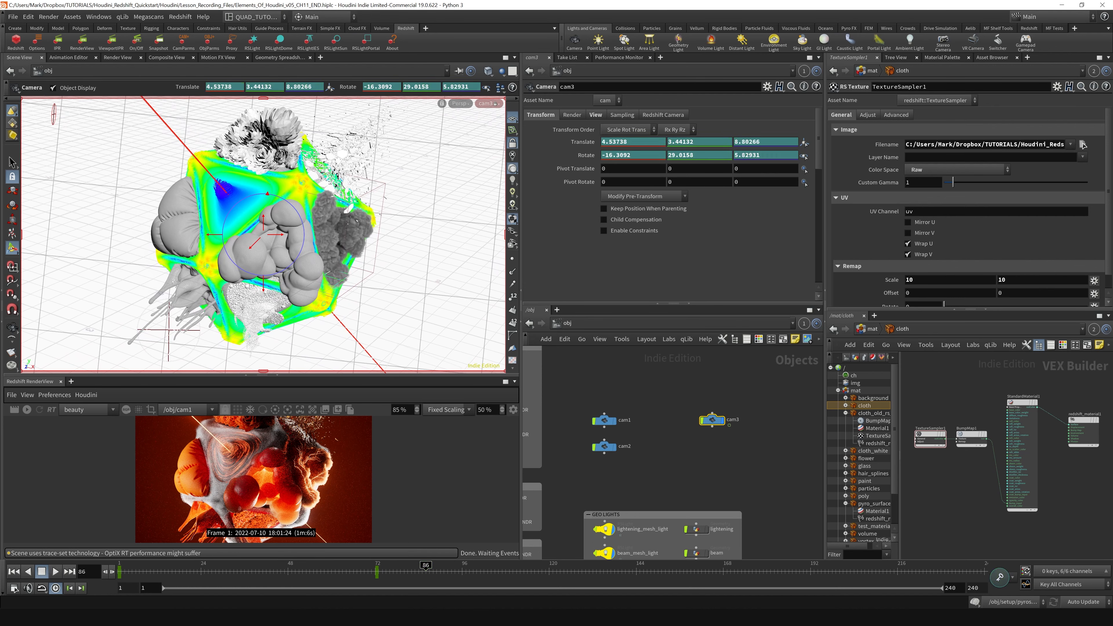
{"action": "left_click_drag", "start_coordinate": [347, 572], "coordinate": [120, 566]}
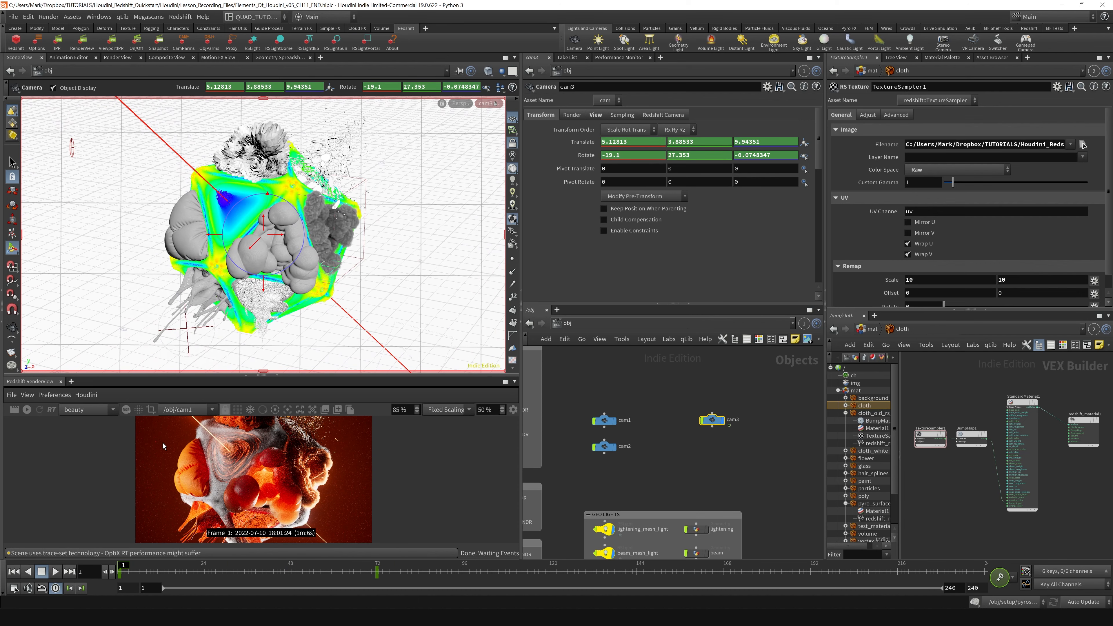